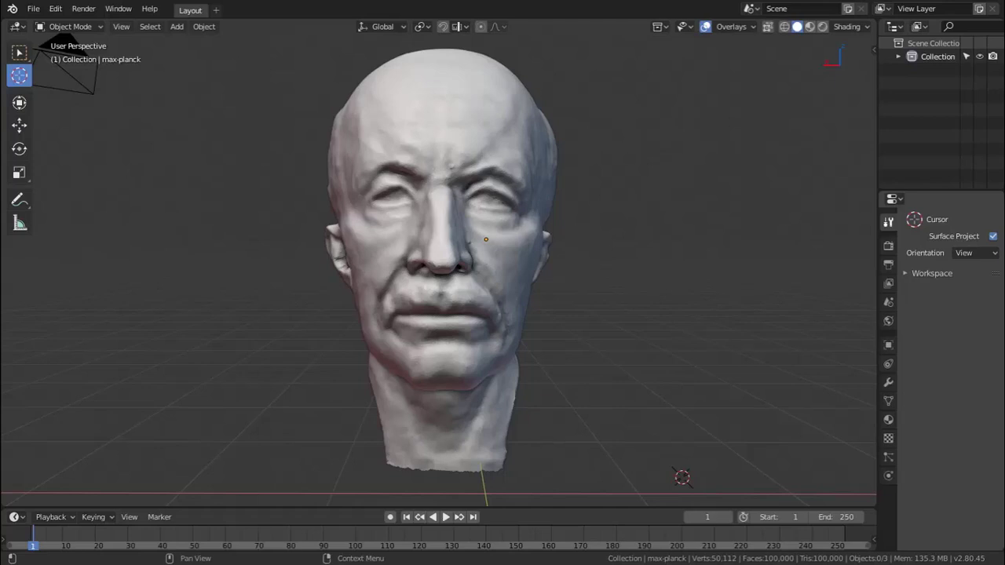
Show the Tesselator Particle Remesh settings (Quads, resolution 45) for the scanned head.
mouse_move(612, 322)
middle_mouse_down()
mouse_move(553, 299)
mouse_move(649, 298)
mouse_move(464, 303)
mouse_move(530, 295)
middle_mouse_up()
key("n")
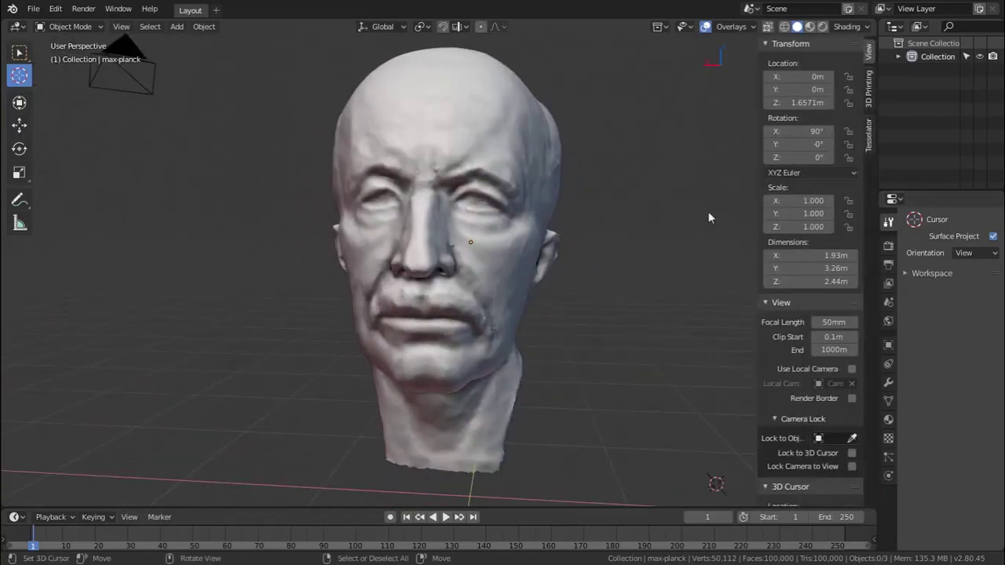
left_click(868, 144)
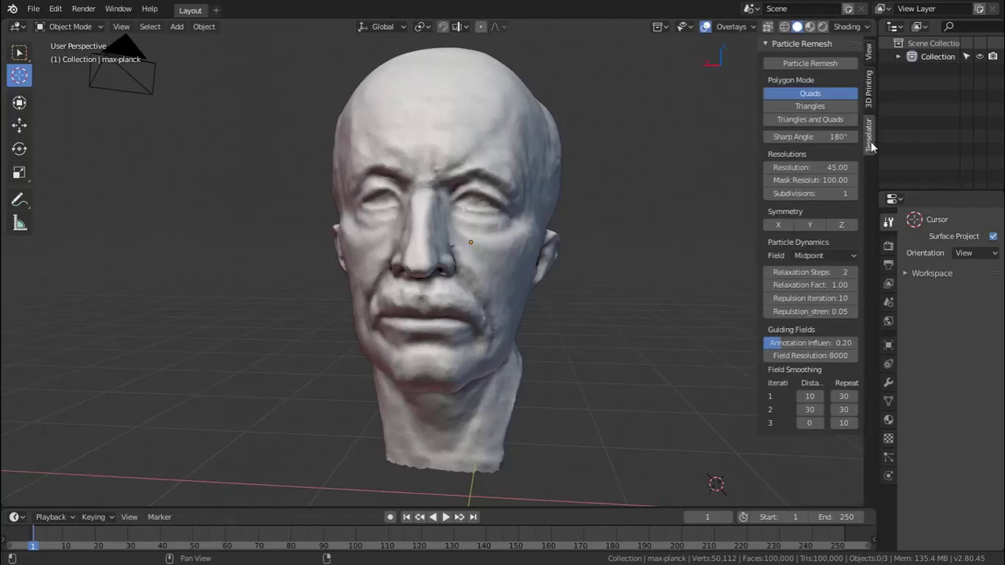
Run Particle Remesh in Quads mode on the head and view the roughly 13,480-face result.
left_click(820, 69)
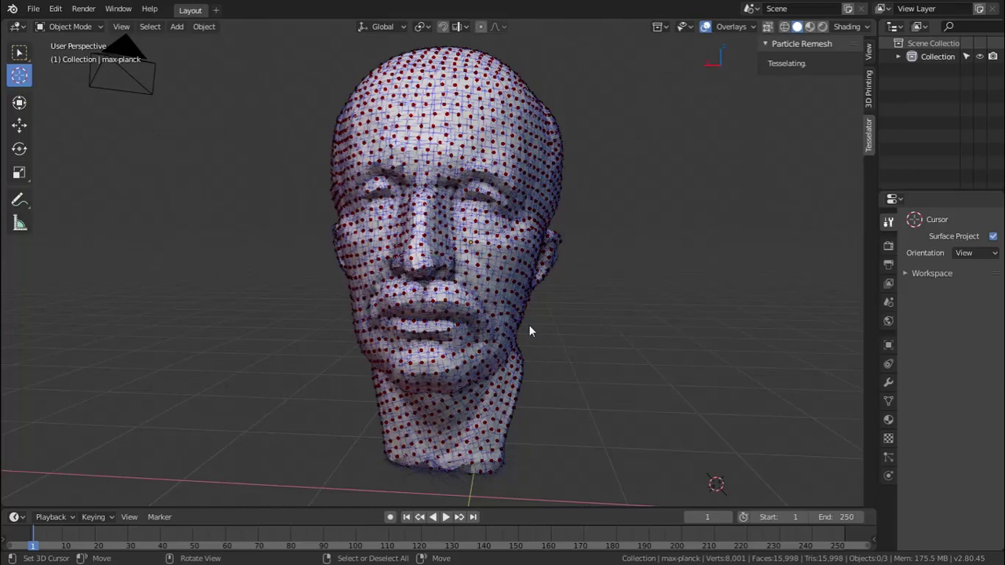
mouse_move(529, 323)
middle_mouse_down()
mouse_move(511, 336)
mouse_move(337, 320)
mouse_move(496, 299)
middle_mouse_up()
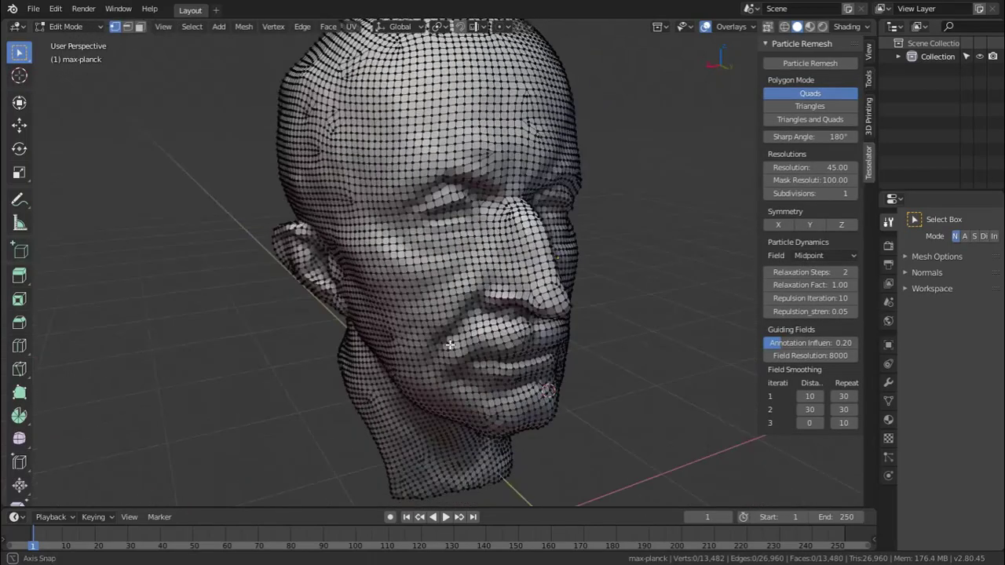
Look over the head's quads from a left-front view, then return it to Object Mode.
scroll(496, 315, "up", 3)
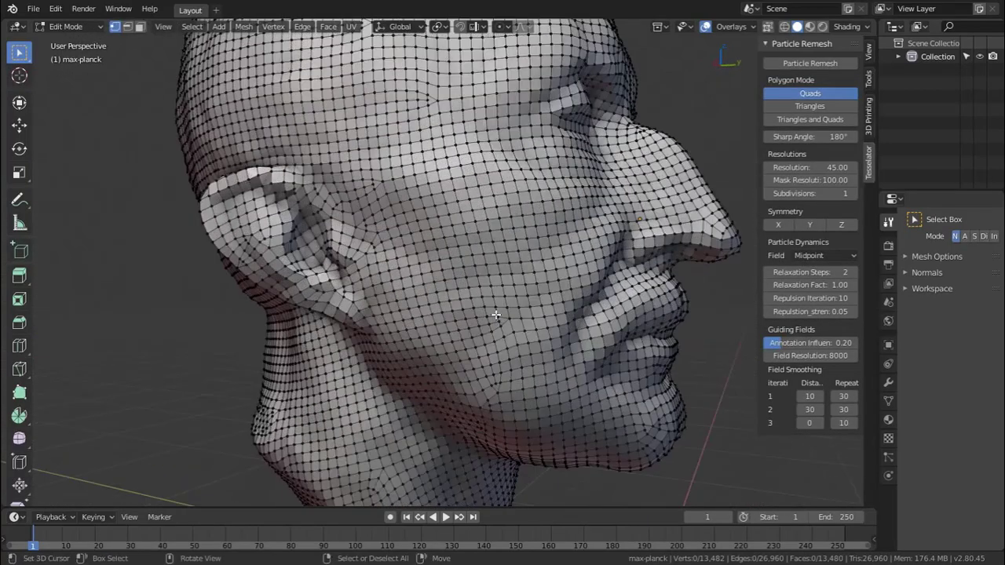
scroll(497, 315, "down", 2)
mouse_move(497, 315)
middle_mouse_down()
mouse_move(372, 315)
mouse_move(464, 332)
mouse_move(505, 316)
mouse_move(452, 311)
mouse_move(619, 316)
mouse_move(592, 377)
mouse_move(586, 360)
mouse_move(629, 359)
mouse_move(519, 351)
middle_mouse_up()
key("Tab")
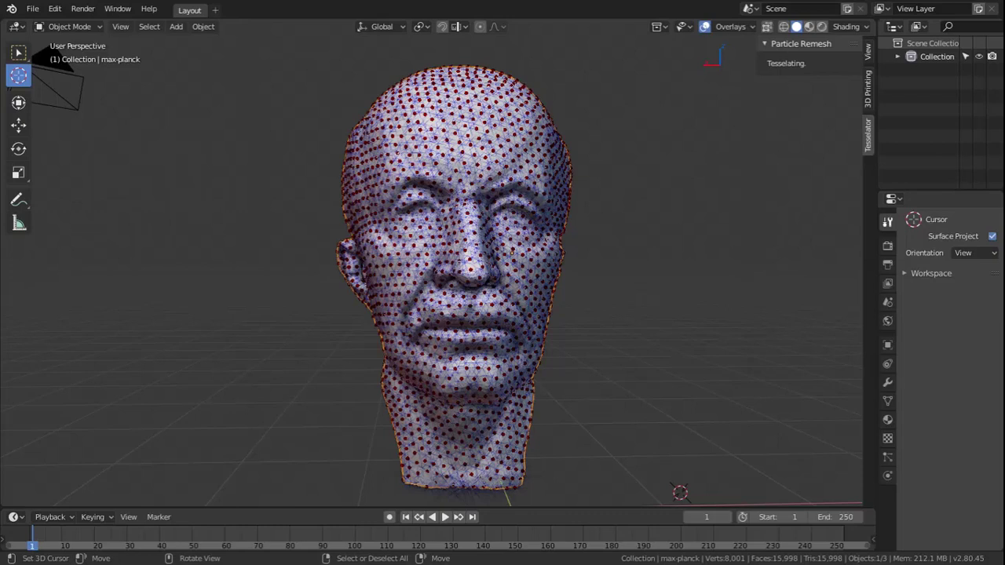
Orbit to the side of the re-remeshed head and view its quad wireframe in Edit Mode.
mouse_move(598, 231)
middle_mouse_down()
mouse_move(533, 256)
mouse_move(627, 255)
mouse_move(630, 269)
mouse_move(588, 296)
mouse_move(498, 291)
mouse_move(511, 325)
mouse_move(466, 317)
mouse_move(709, 354)
mouse_move(640, 353)
mouse_move(702, 354)
mouse_move(657, 348)
middle_mouse_up()
key("Tab")
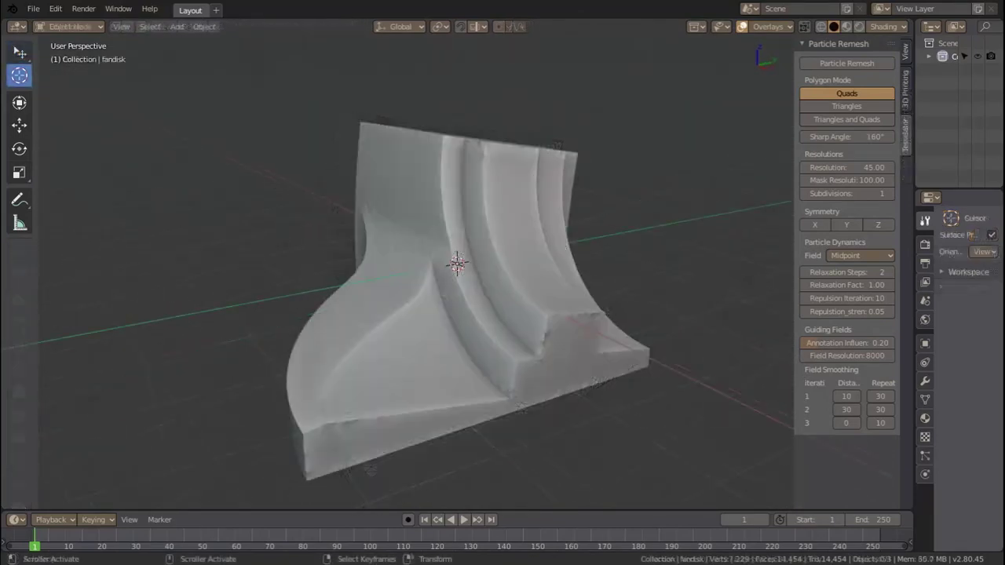
Set Sharp Angle to 60 and Resolution to 30, then run Particle Remesh on the fandisk.
mouse_move(121, 313)
middle_mouse_down()
mouse_move(573, 325)
mouse_move(555, 314)
mouse_move(514, 328)
mouse_move(644, 275)
middle_mouse_up()
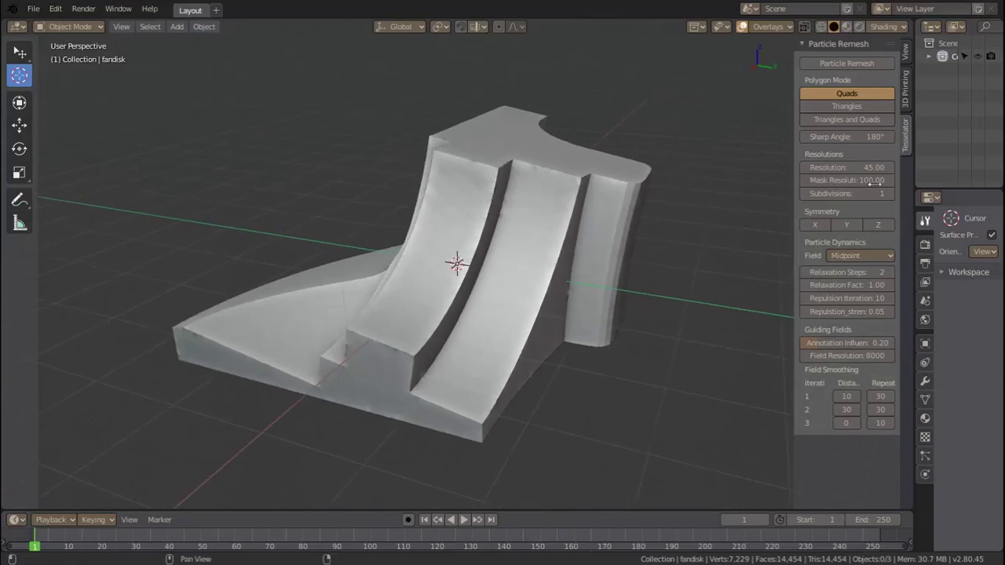
left_click(868, 138)
type("60")
key("Return")
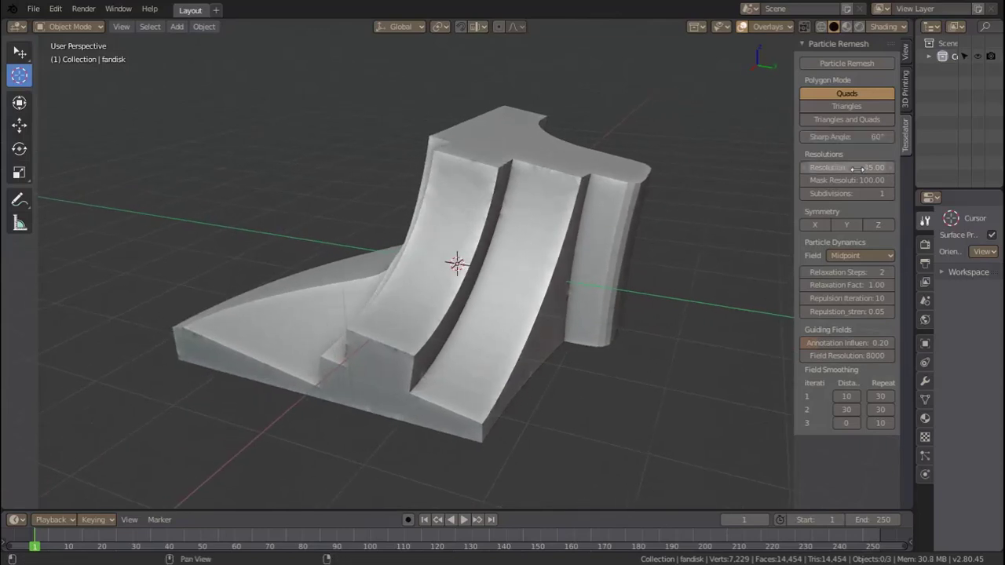
left_click(857, 168)
type("30")
key("Return")
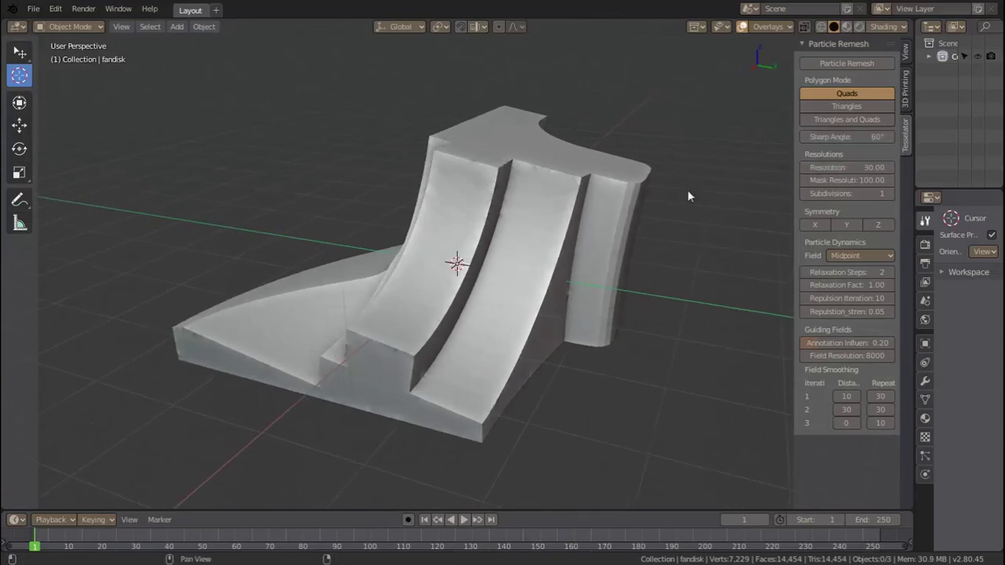
middle_click_drag(688, 189, 761, 203)
left_click(854, 63)
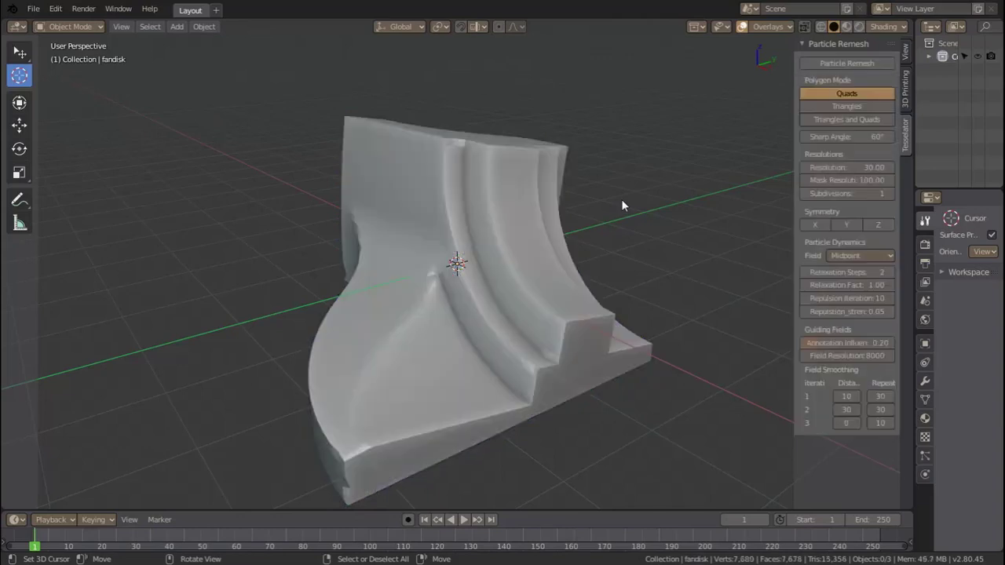
View the remeshed fandisk's quad wireframe in Edit Mode from a lower front angle.
key("Tab")
mouse_move(593, 302)
middle_mouse_down()
mouse_move(579, 352)
mouse_move(8, 338)
middle_mouse_up()
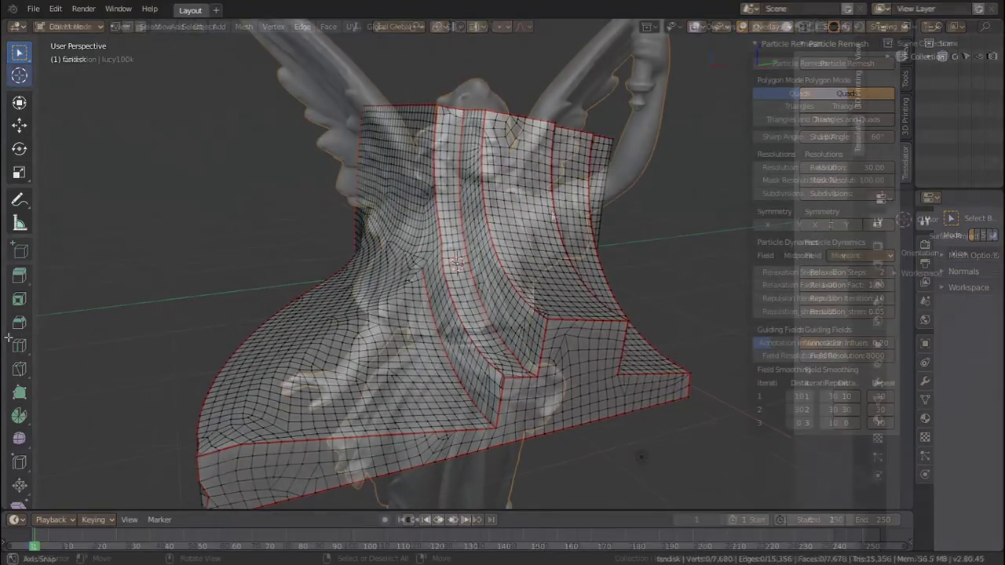
Turn off X mirroring in the Sculpt Mode symmetry settings for the statue.
mouse_move(543, 260)
middle_mouse_down()
mouse_move(577, 245)
mouse_move(685, 288)
middle_mouse_up()
scroll(943, 377, "down", 3)
scroll(942, 377, "down", 4)
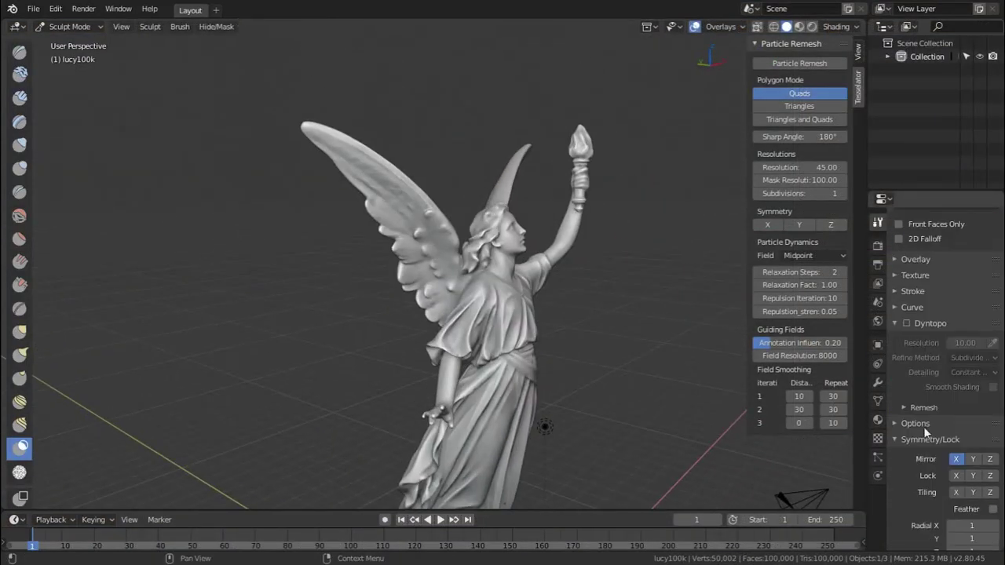
left_click(953, 459)
middle_click_drag(591, 328, 610, 262)
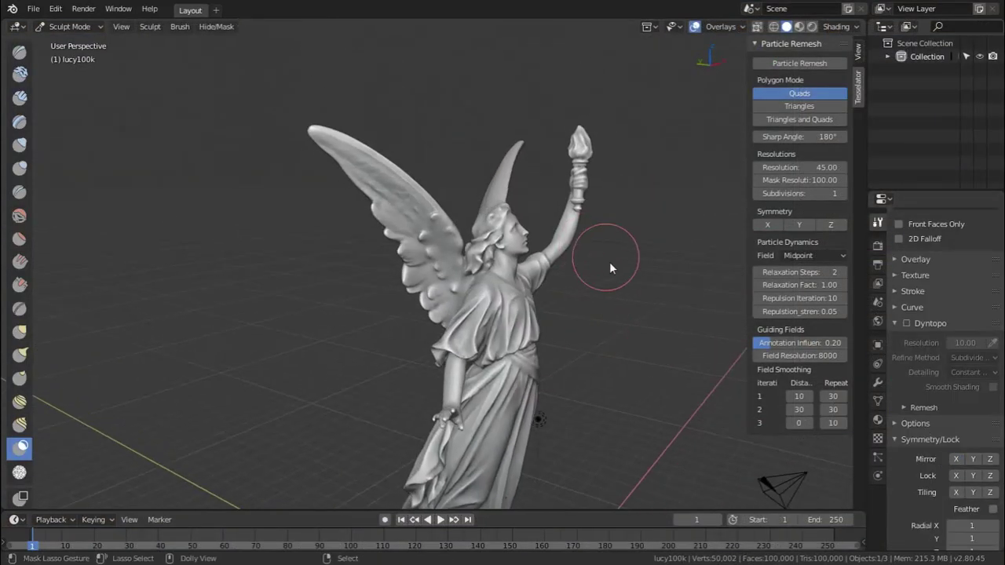
Mask the torch arm, outstretched left hand and head, trim excess mask, then return to Object Mode.
left_click_drag(609, 262, 581, 94, "ctrl+shift")
mouse_move(630, 242)
middle_mouse_down()
mouse_move(482, 286)
mouse_move(543, 235)
mouse_move(405, 306)
middle_mouse_up()
mouse_move(405, 305)
left_mouse_down("ctrl+shift")
mouse_move(317, 327)
mouse_move(385, 353)
left_mouse_up("ctrl+shift")
mouse_move(385, 353)
middle_mouse_down()
mouse_move(382, 247)
mouse_move(516, 195)
mouse_move(516, 161)
middle_mouse_up()
left_click_drag(516, 161, 527, 113, "ctrl+shift")
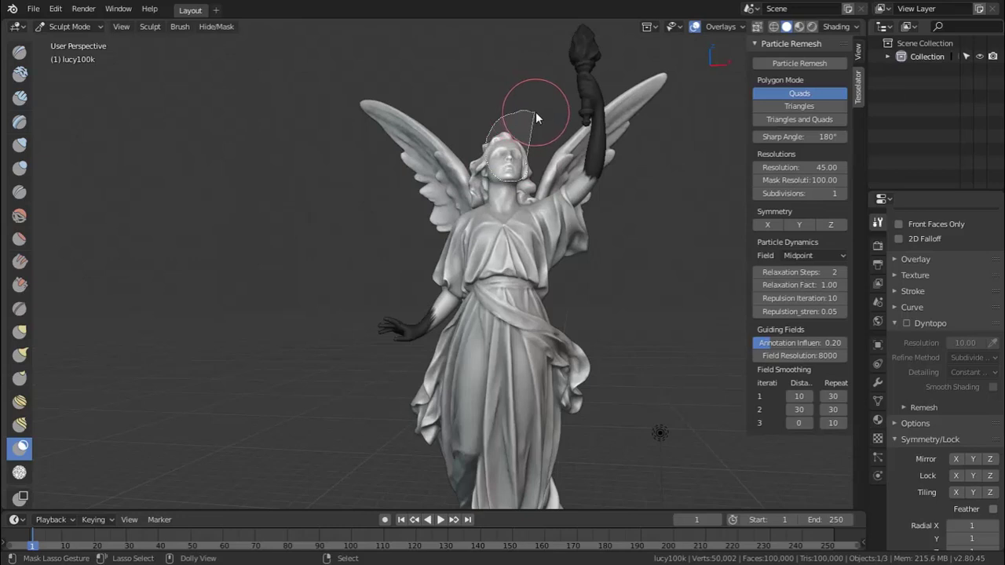
mouse_move(527, 113)
middle_mouse_down()
mouse_move(491, 222)
mouse_move(526, 186)
middle_mouse_up()
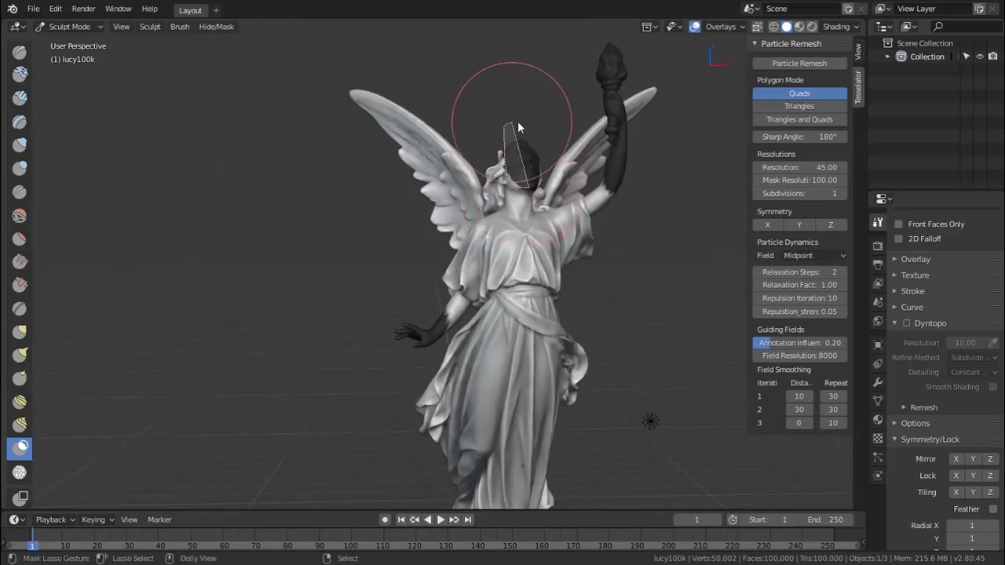
mouse_move(515, 127)
left_mouse_down("ctrl")
mouse_move(506, 162)
mouse_move(559, 180)
mouse_move(619, 159)
mouse_move(605, 203)
mouse_move(447, 331)
mouse_move(459, 285)
mouse_move(405, 306)
left_mouse_up("ctrl")
middle_click_drag(404, 306, 467, 255)
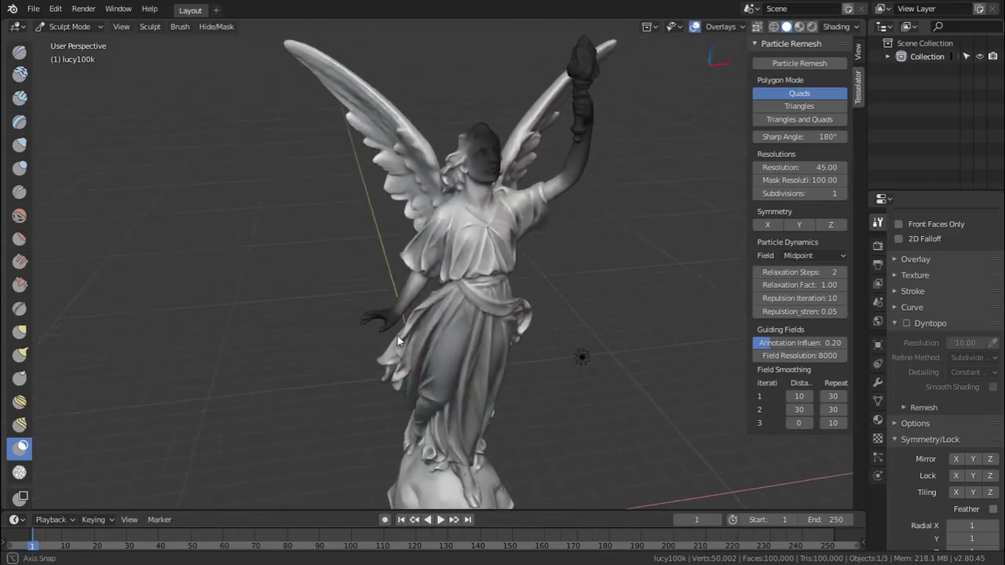
key("ctrl+Tab")
left_click(444, 200)
Set Resolution to 60 and run Particle Remesh on the masked Lucy statue.
left_click(801, 168)
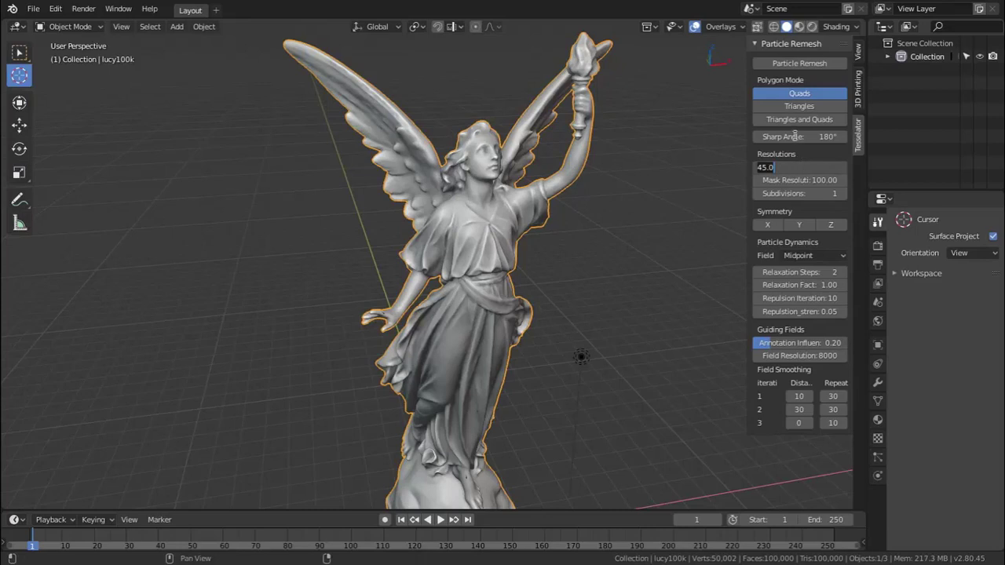
type("60")
key("Return")
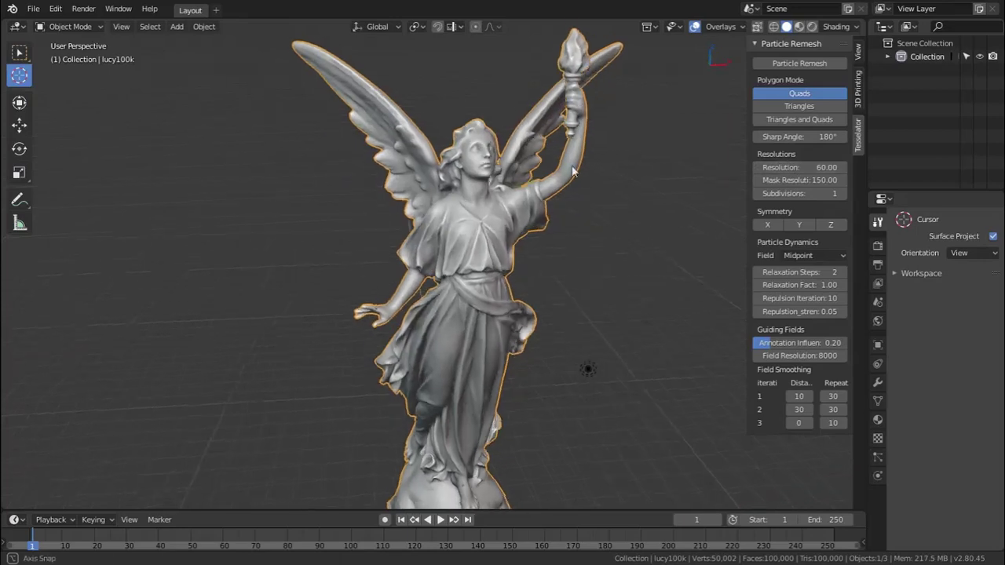
left_click(790, 67)
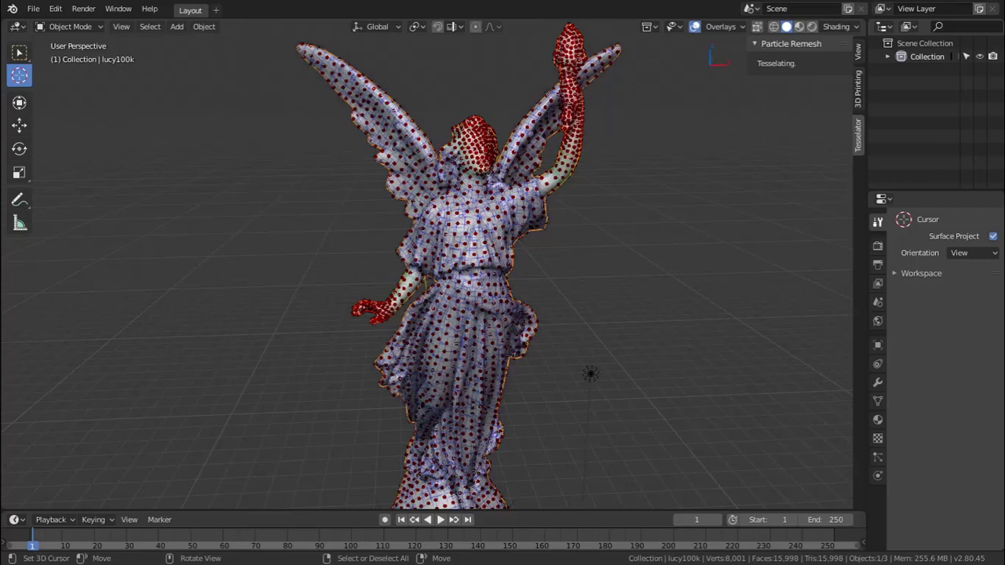
Inspect the 16,734-face quad statue in Edit Mode, from upper body and wings down to dress and base.
scroll(549, 198, "up", 2)
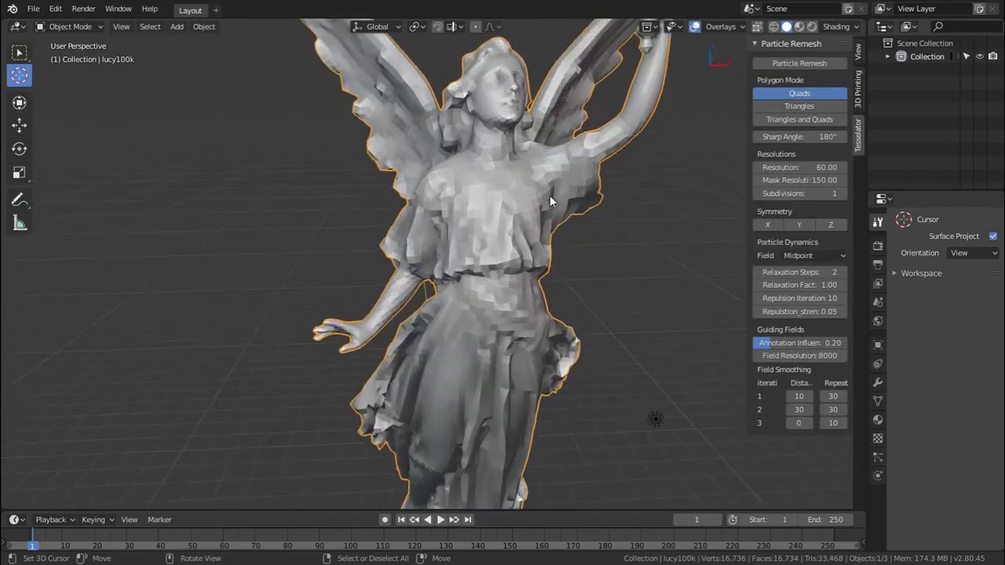
key("Tab")
mouse_move(560, 197)
middle_mouse_down()
mouse_move(442, 196)
mouse_move(272, 311)
middle_mouse_up()
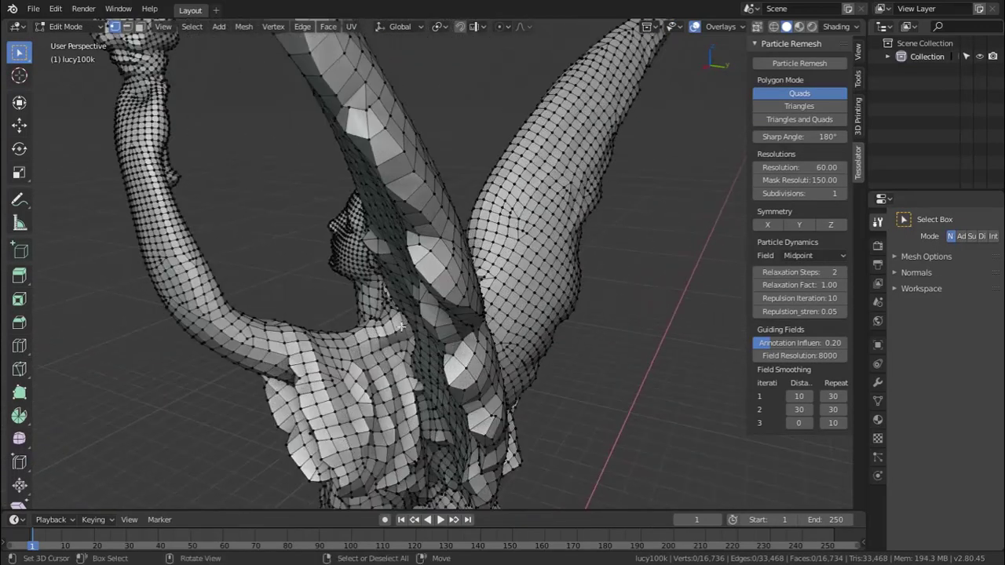
scroll(348, 301, "up", 2)
scroll(348, 301, "down", 3)
mouse_move(348, 300)
middle_mouse_down()
mouse_move(366, 359)
mouse_move(309, 383)
mouse_move(444, 313)
mouse_move(335, 326)
mouse_move(241, 281)
mouse_move(432, 292)
middle_mouse_up()
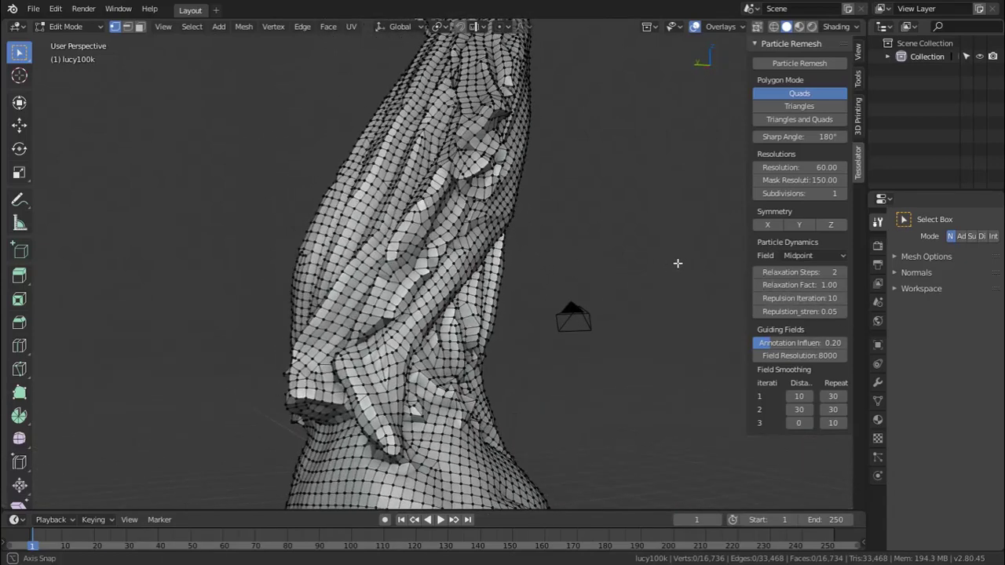
middle_click_drag(537, 283, 301, 317)
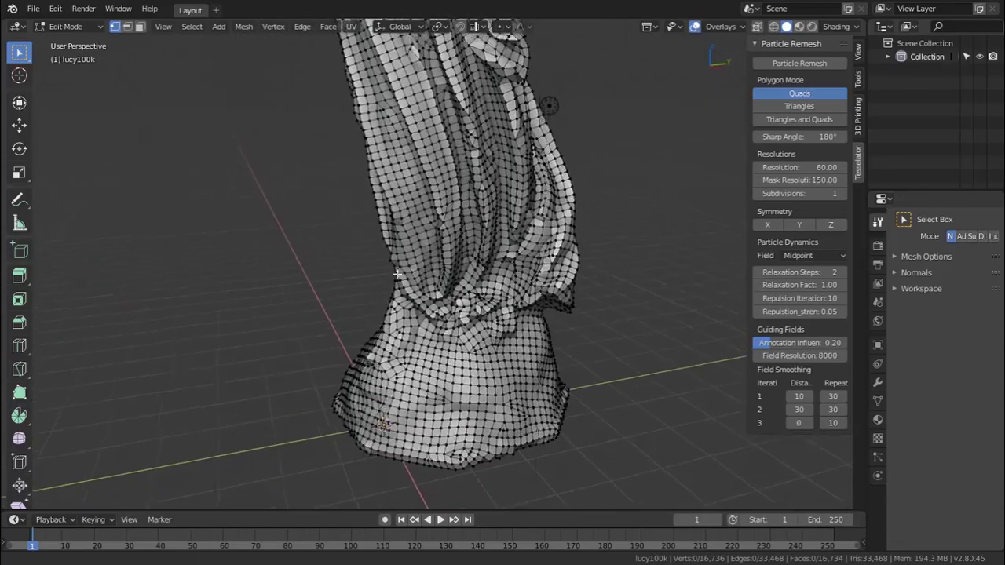
mouse_move(397, 274)
middle_mouse_down()
mouse_move(480, 382)
mouse_move(386, 380)
mouse_move(511, 49)
mouse_move(494, 227)
mouse_move(317, 214)
mouse_move(399, 280)
mouse_move(400, 256)
middle_mouse_up()
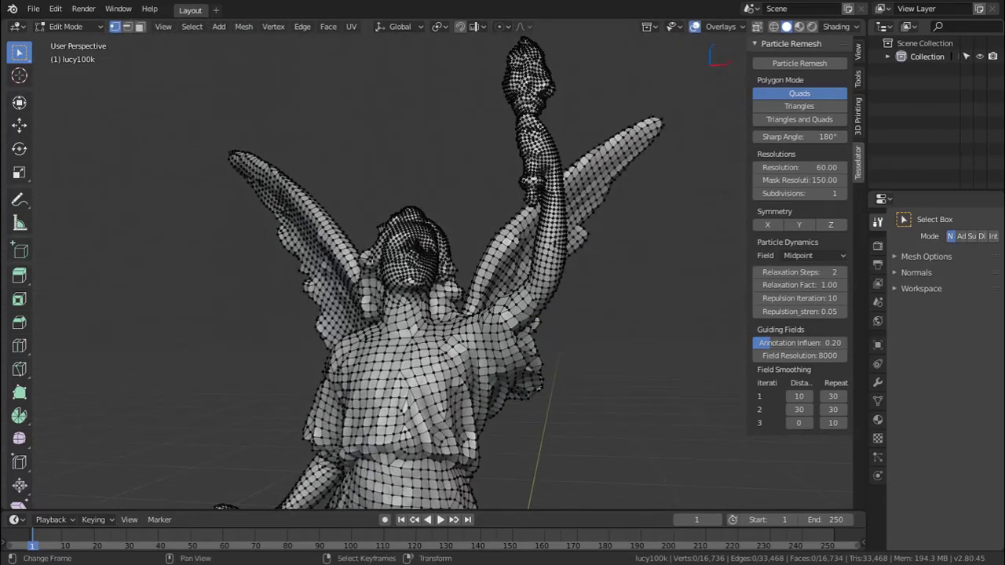